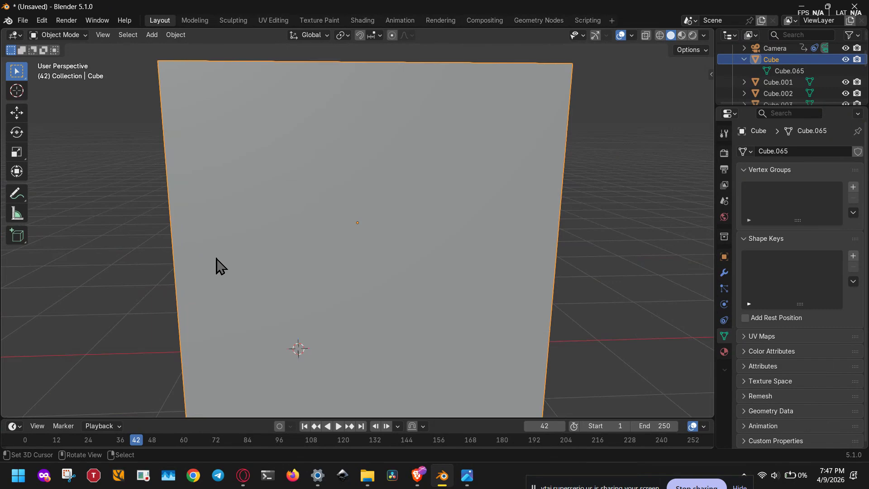
# Step: Delete the large selected cube from the scene
pyautogui.scroll(-8, 216, 260)
pyautogui.press('x')
pyautogui.click(218, 262)
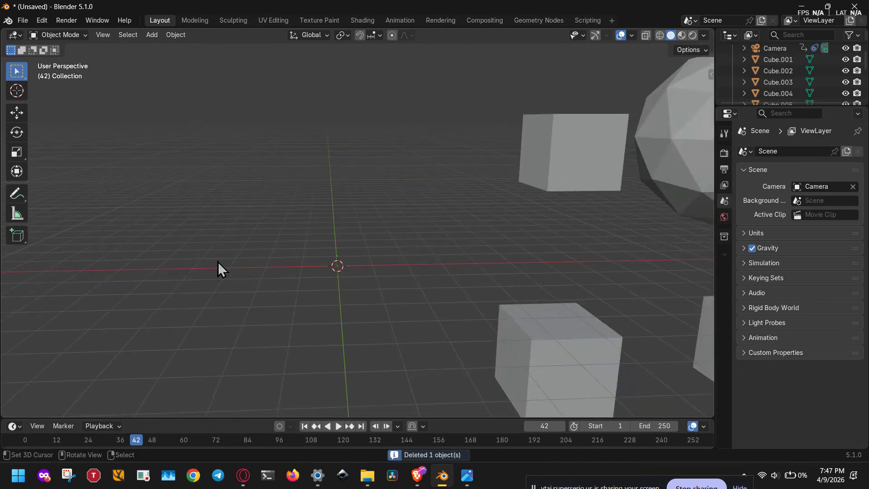
pyautogui.moveTo(218, 262); pyautogui.dragTo(118, 255, button='middle')
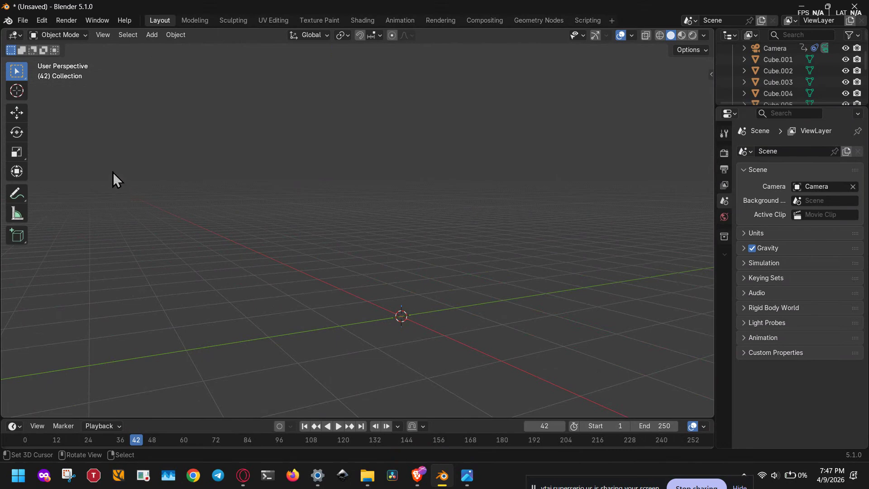
# Step: Enable the Scalable Vector Graphics (SVG) 1.1 format add-on in the preferences, then clear the add-on search and close the preferences
pyautogui.click(23, 20)
pyautogui.moveTo(42, 20)
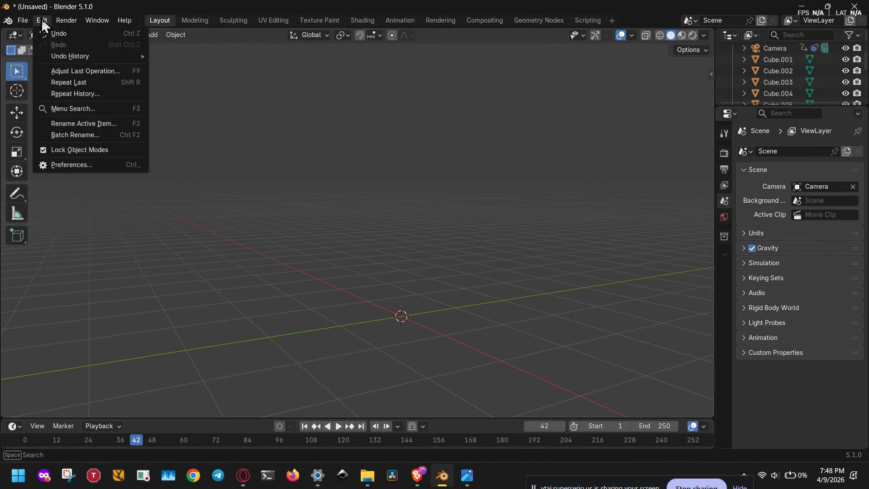
pyautogui.click(57, 164)
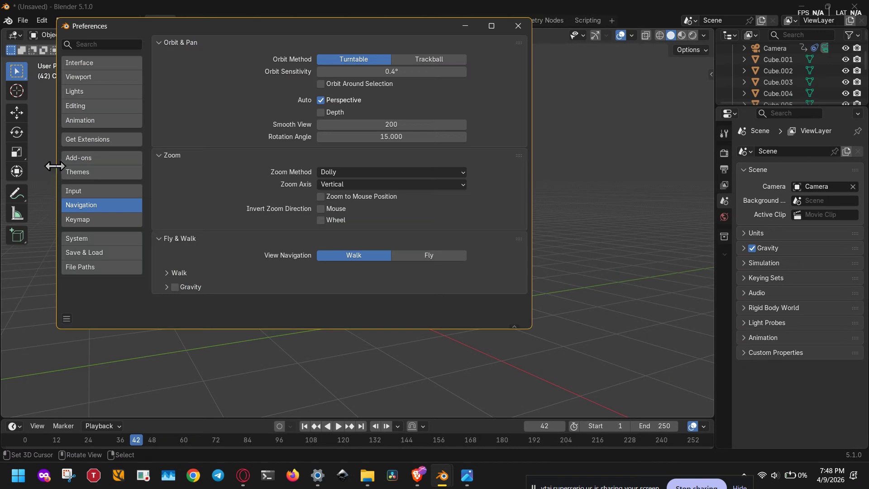
pyautogui.click(116, 158)
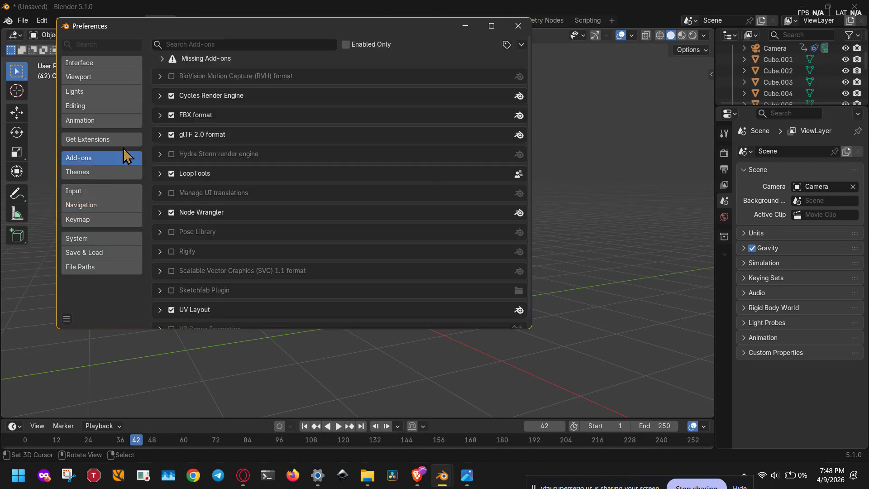
pyautogui.click(252, 45)
pyautogui.write('svg')
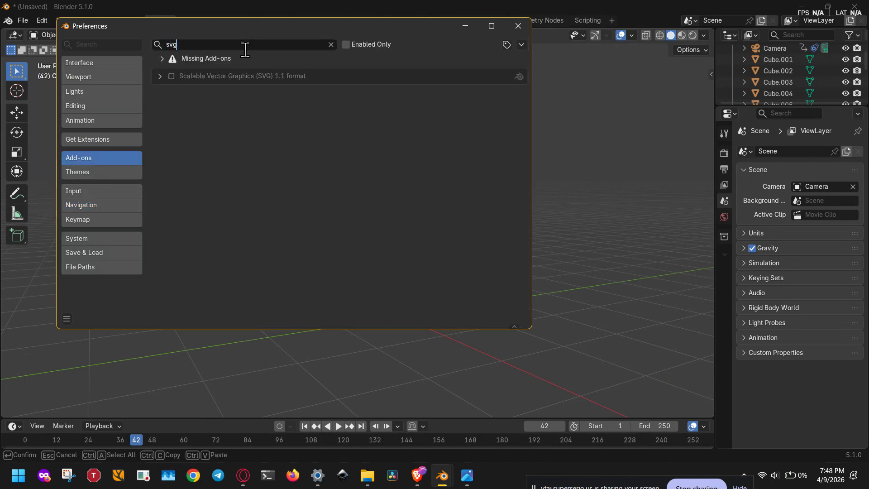
pyautogui.click(174, 77)
pyautogui.click(158, 77)
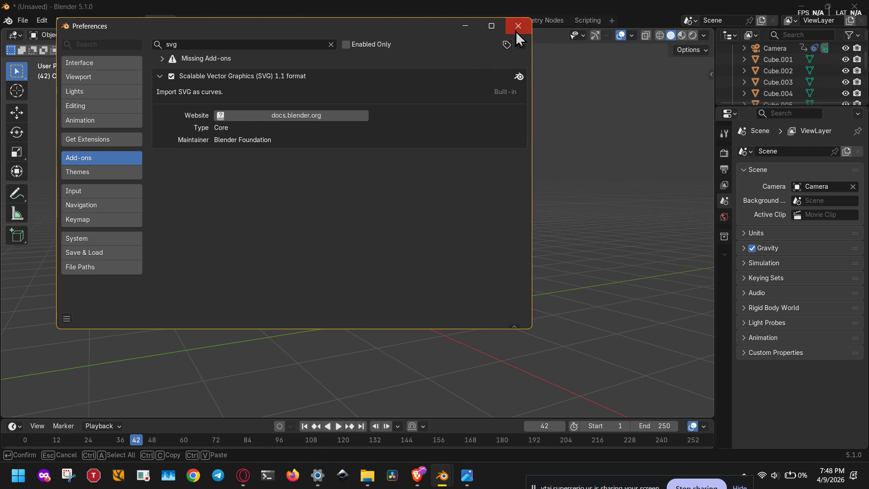
pyautogui.click(332, 44)
pyautogui.click(120, 65)
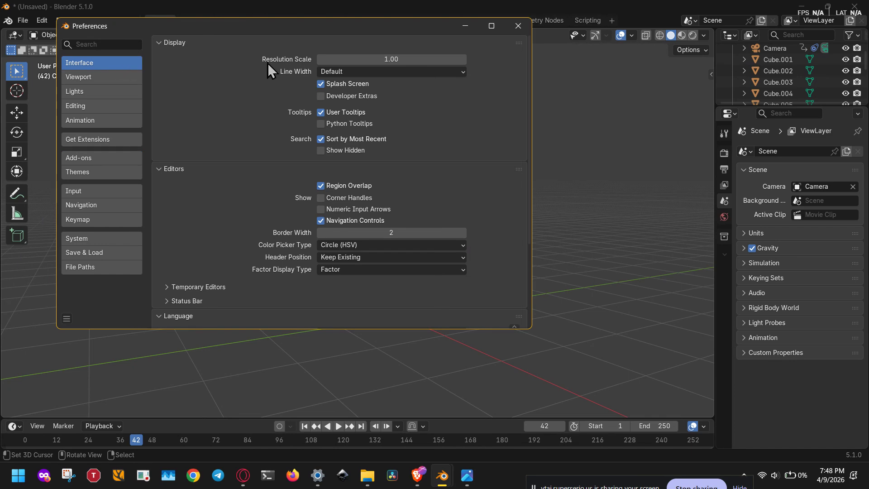
pyautogui.click(516, 26)
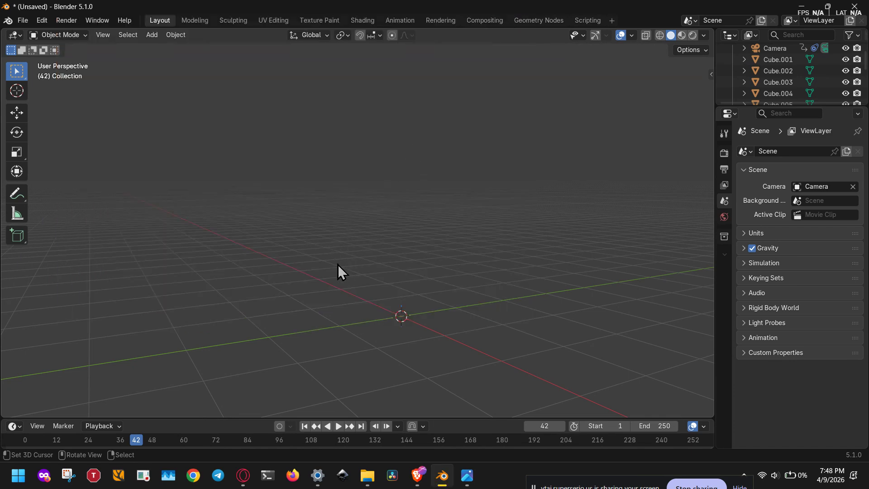
# Step: Open the file browser for importing a Scalable Vector Graphics (.svg) file
pyautogui.moveTo(338, 265); pyautogui.dragTo(278, 249, button='middle')
pyautogui.click(19, 22)
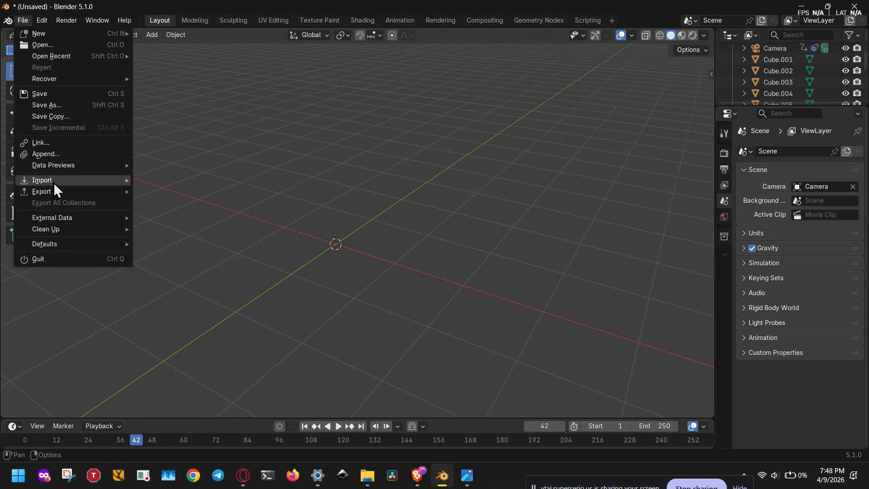
pyautogui.moveTo(53, 183)
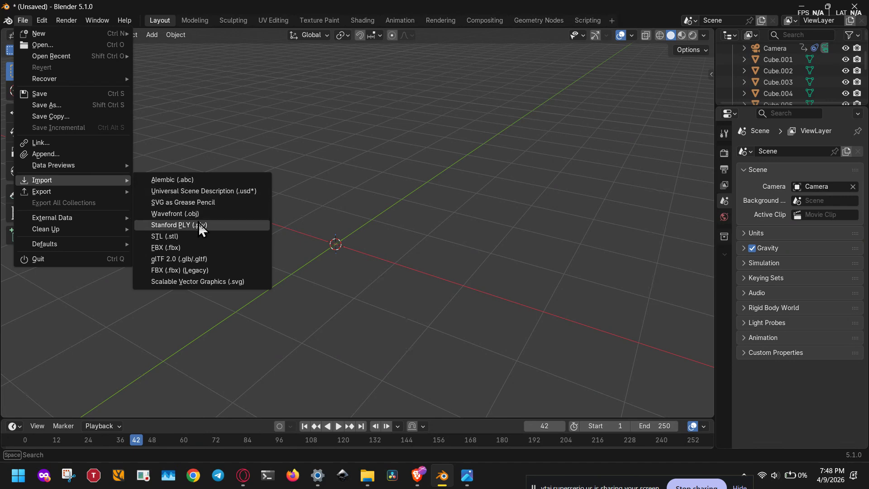
pyautogui.click(248, 284)
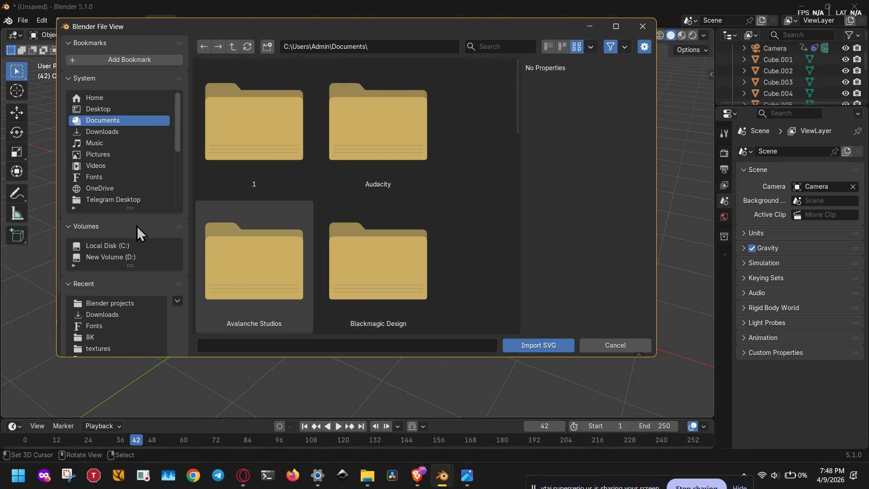
# Step: Look through the recent folders, including xcf, Pictures, Documents and Blender projects, for the SVG file
pyautogui.scroll(-3, 123, 274)
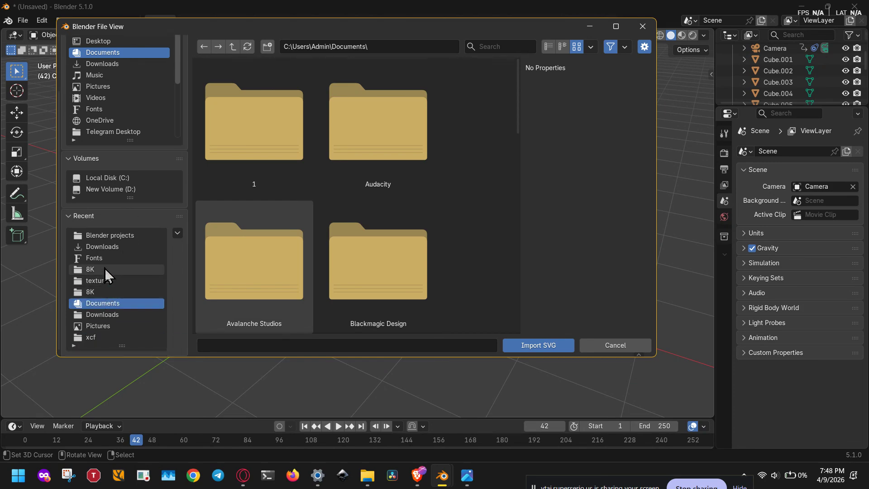
pyautogui.click(102, 338)
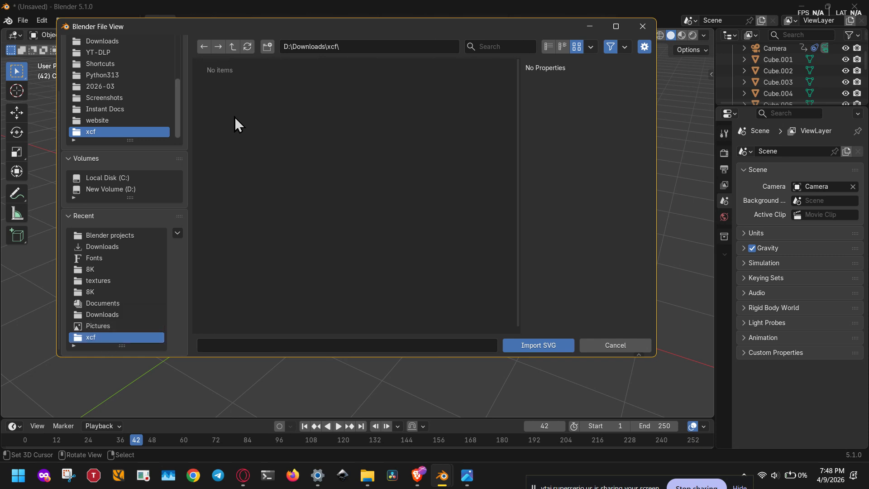
pyautogui.click(114, 326)
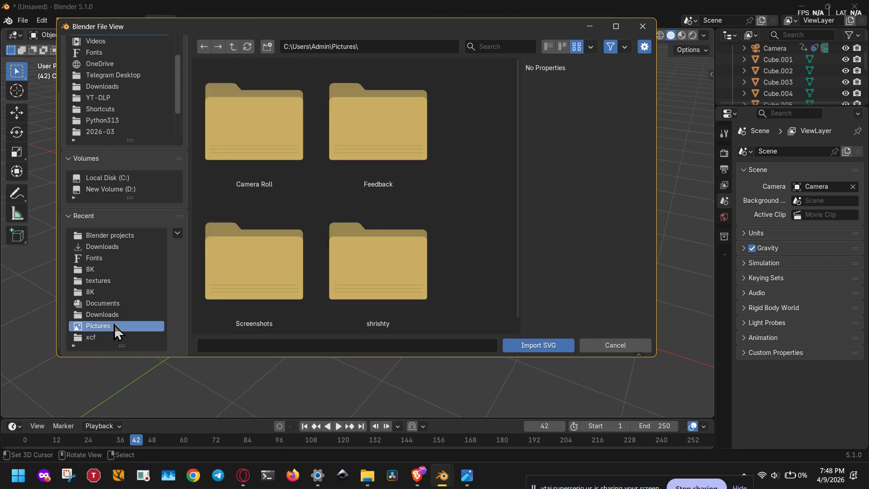
pyautogui.click(141, 314)
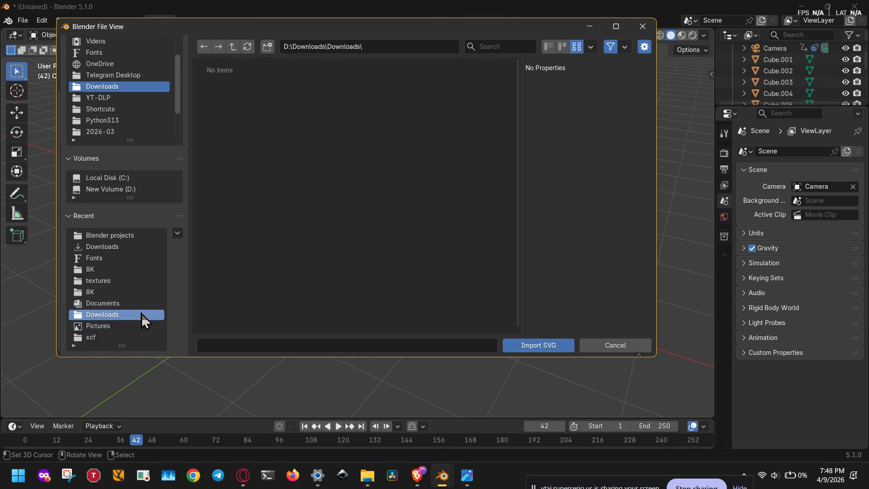
pyautogui.click(126, 302)
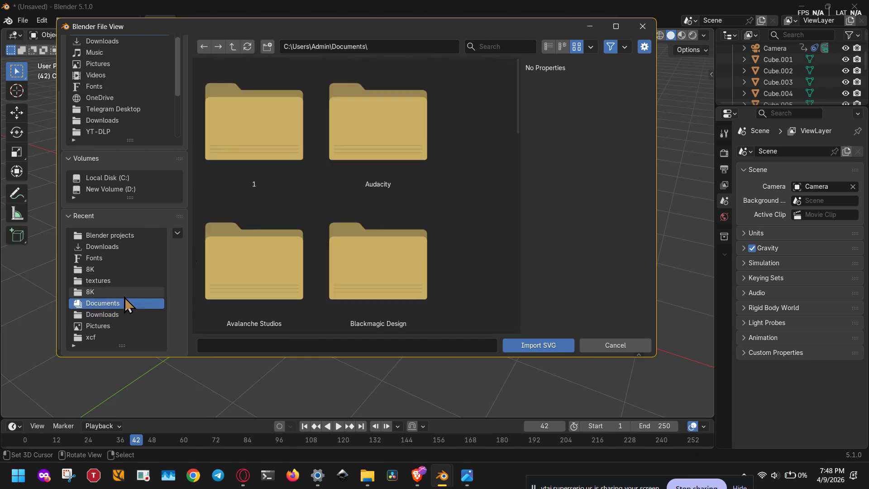
pyautogui.click(114, 339)
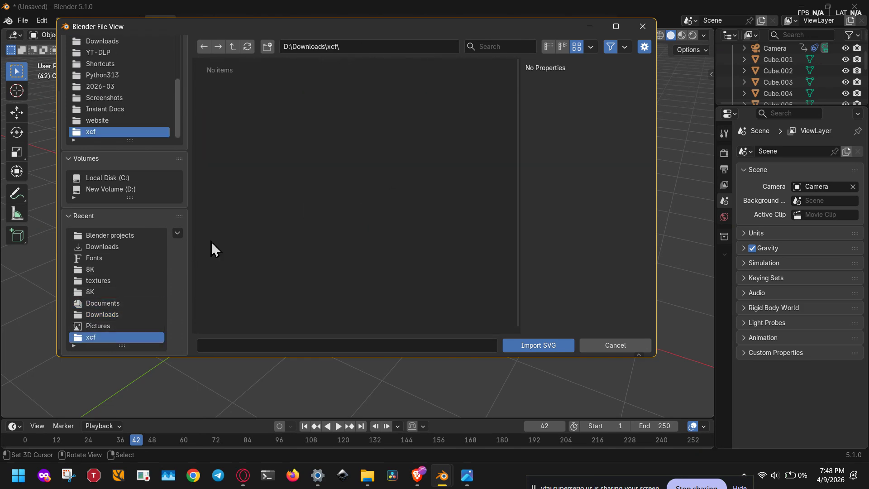
pyautogui.click(97, 303)
pyautogui.scroll(-5, 333, 249)
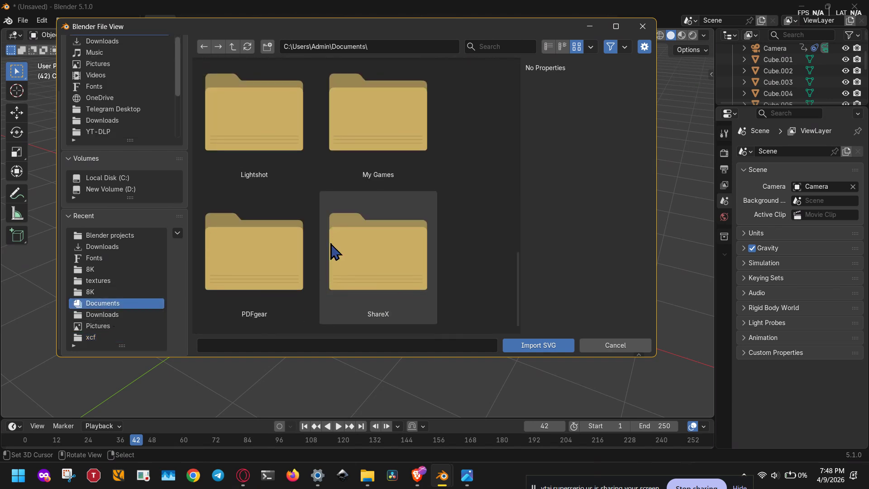
pyautogui.click(123, 292)
pyautogui.click(129, 236)
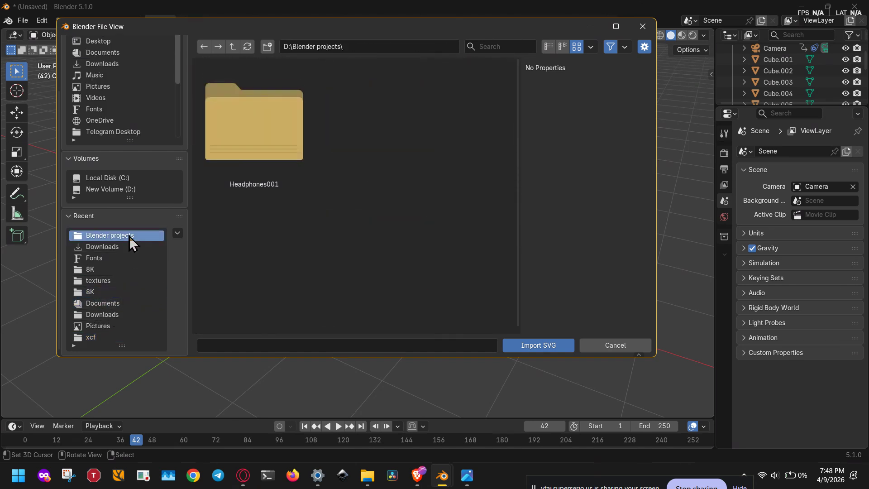
# Step: Import the SVG artwork from the D:\Downloads folder into the scene
pyautogui.click(128, 246)
pyautogui.scroll(-10, 278, 251)
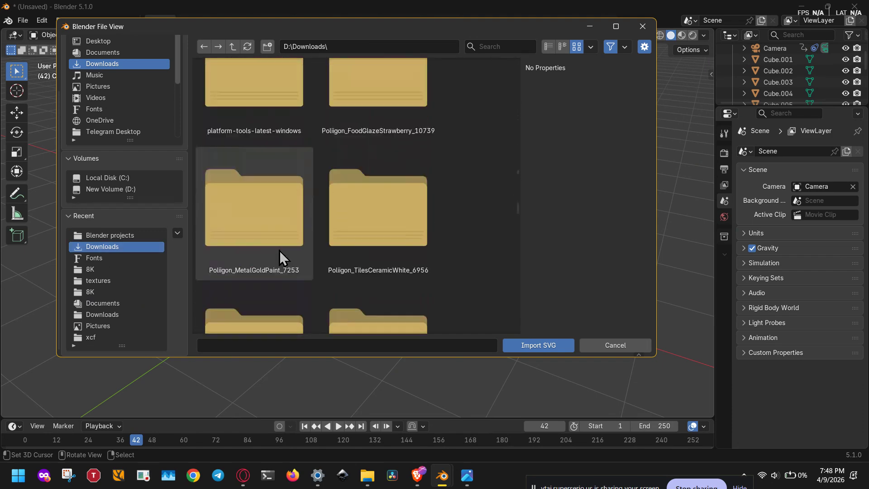
pyautogui.scroll(-6, 279, 251)
pyautogui.doubleClick(264, 272)
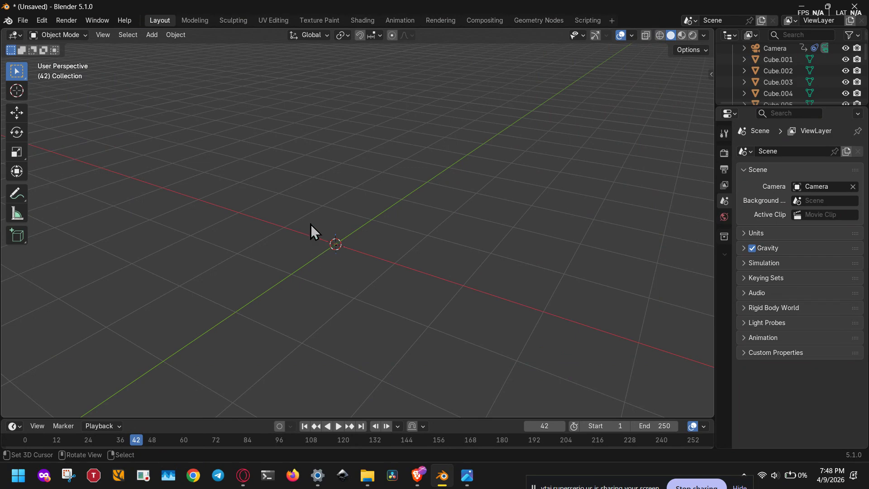
# Step: Hide the viewport overlays to inspect the imported SVG curves without selection outlines
pyautogui.press('KP_Decimal')
pyautogui.scroll(20, 392, 219)
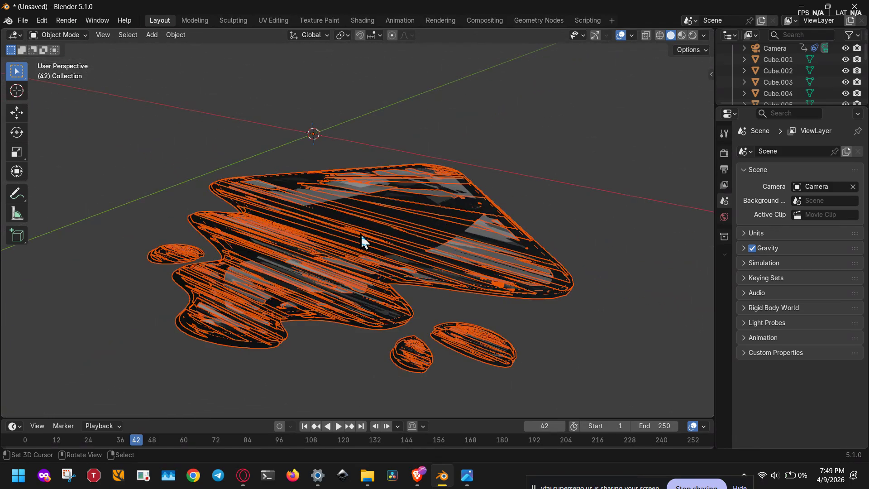
pyautogui.moveTo(360, 235); pyautogui.dragTo(406, 300, button='middle')
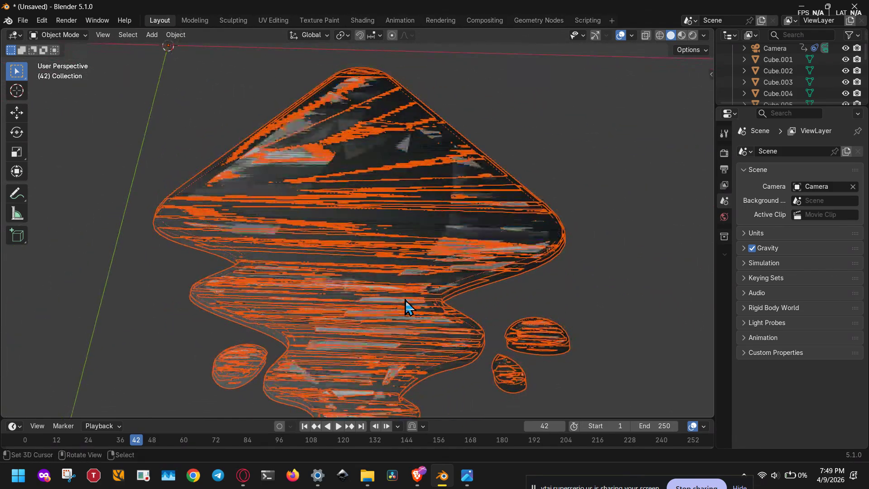
pyautogui.scroll(-2, 405, 299)
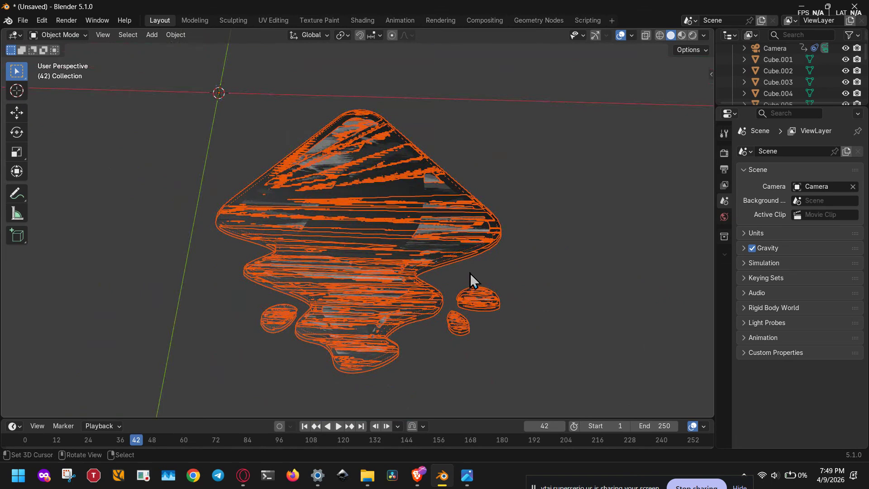
pyautogui.click(621, 35)
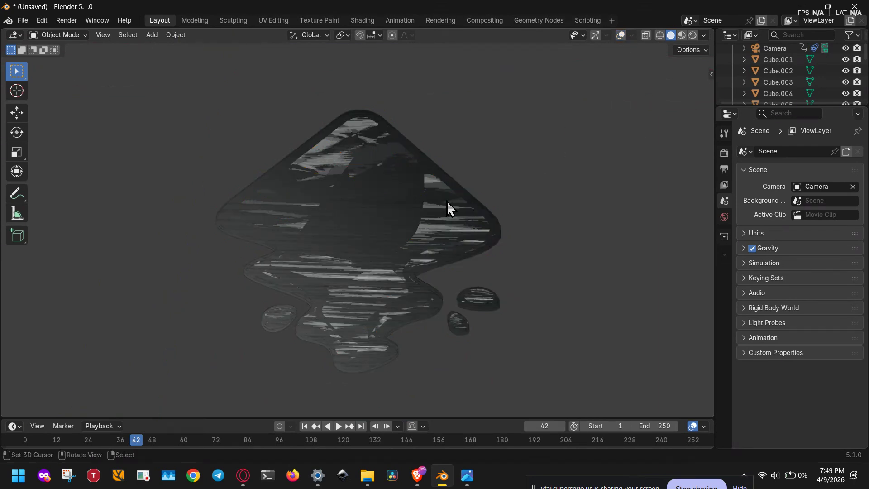
# Step: Select the main curve of the imported artwork and convert it to a mesh
pyautogui.click(392, 215)
pyautogui.moveTo(390, 216)
pyautogui.mouseDown(button='middle')
pyautogui.moveTo(359, 186)
pyautogui.moveTo(339, 144)
pyautogui.moveTo(403, 64)
pyautogui.moveTo(365, 224)
pyautogui.moveTo(382, 216)
pyautogui.mouseUp(button='middle')
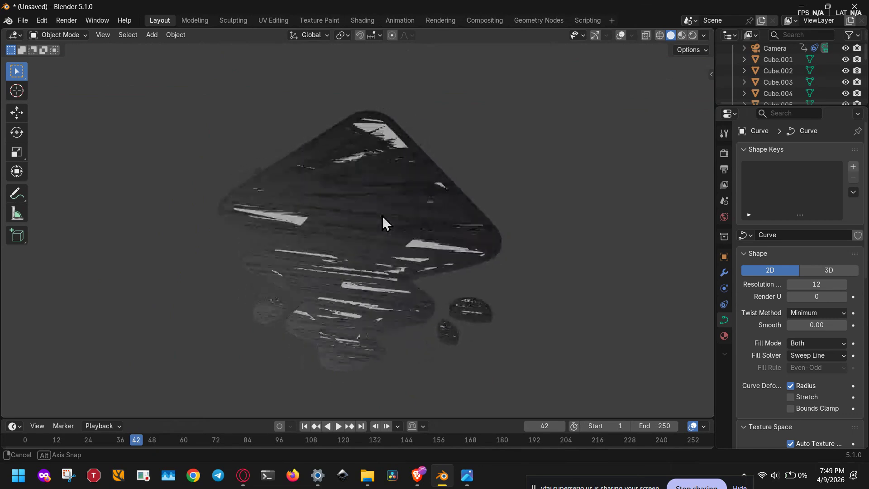
pyautogui.press('F3')
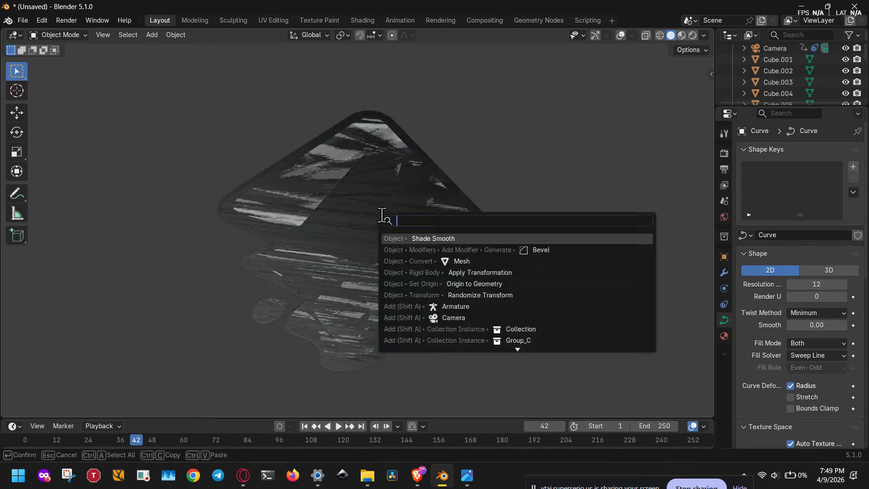
pyautogui.write('mesh')
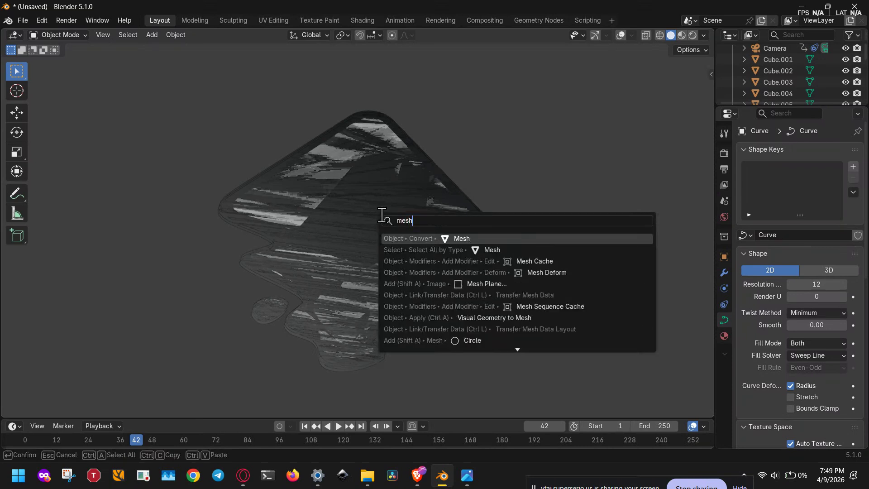
pyautogui.press('Return')
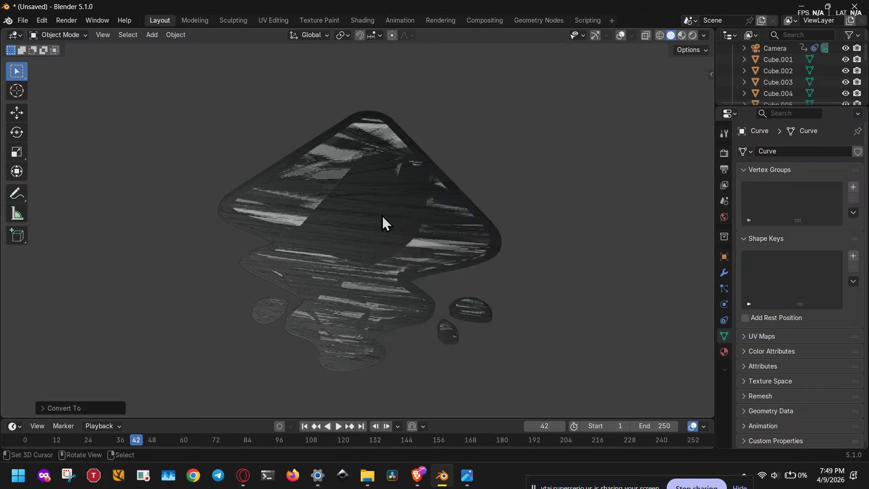
# Step: Check the artwork with X-ray on and off, and switch the viewport to Material Preview shading
pyautogui.click(646, 35)
pyautogui.click(646, 35)
pyautogui.click(646, 35)
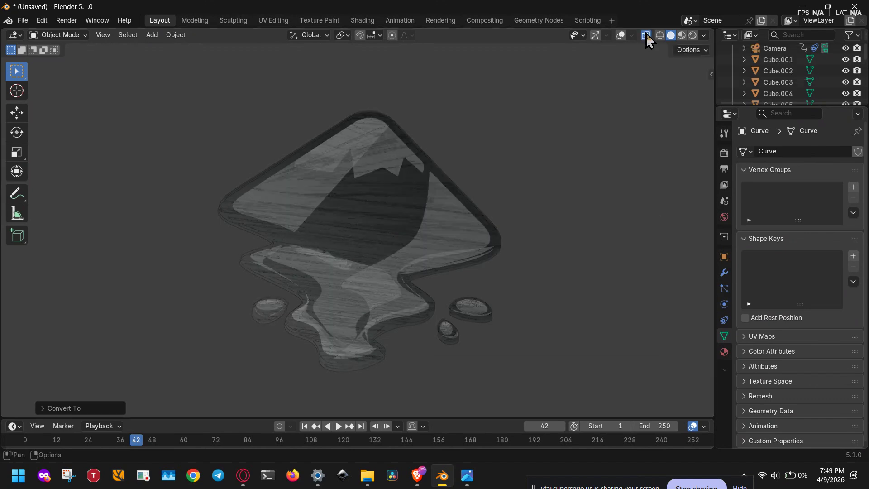
pyautogui.click(646, 35)
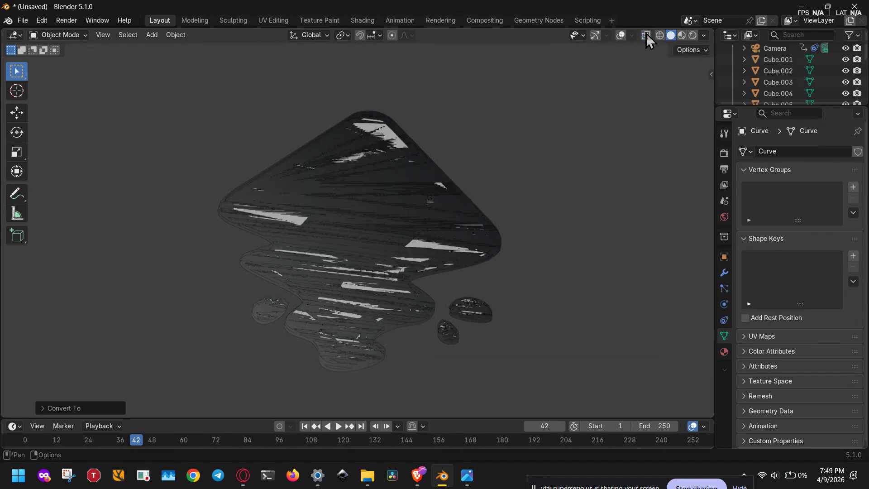
pyautogui.click(681, 35)
# Step: Turn the viewport overlays back on to show the grid and selection outlines around the converted artwork
pyautogui.scroll(-10, 487, 228)
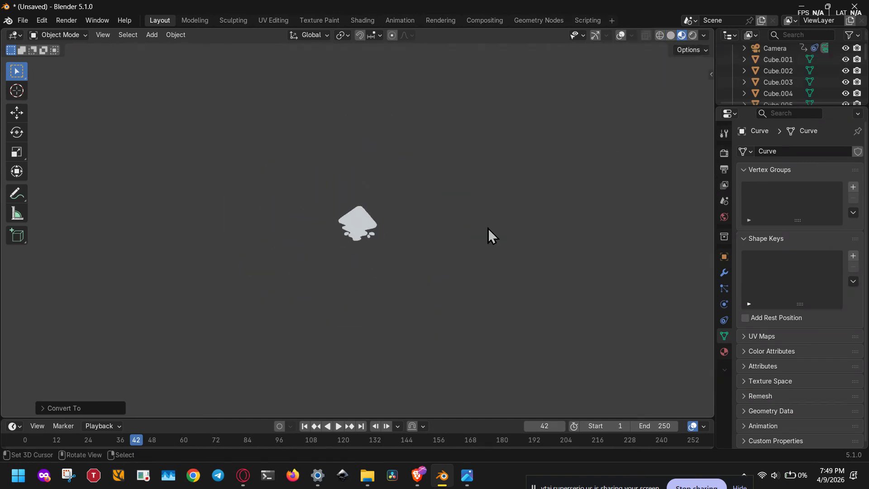
pyautogui.scroll(-5, 488, 229)
pyautogui.click(619, 36)
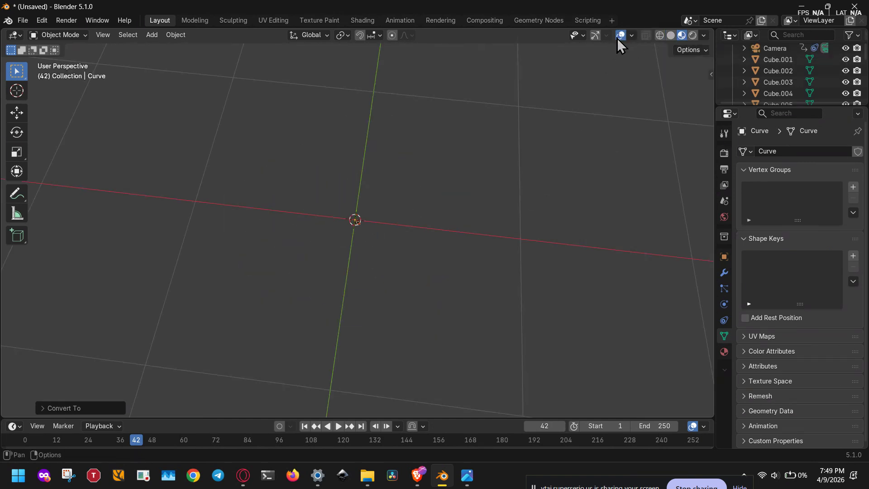
# Step: Scale the converted logo mesh up uniformly in two passes until it spans several grid squares
pyautogui.press('s')
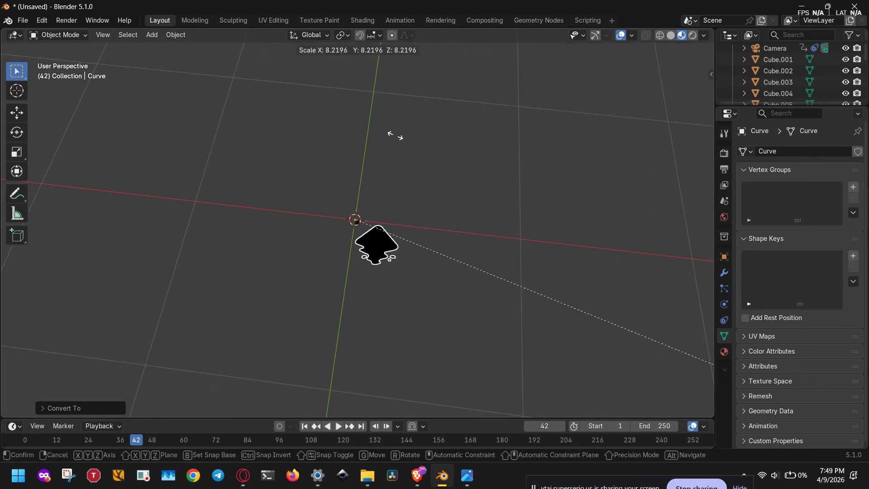
pyautogui.click(654, 202)
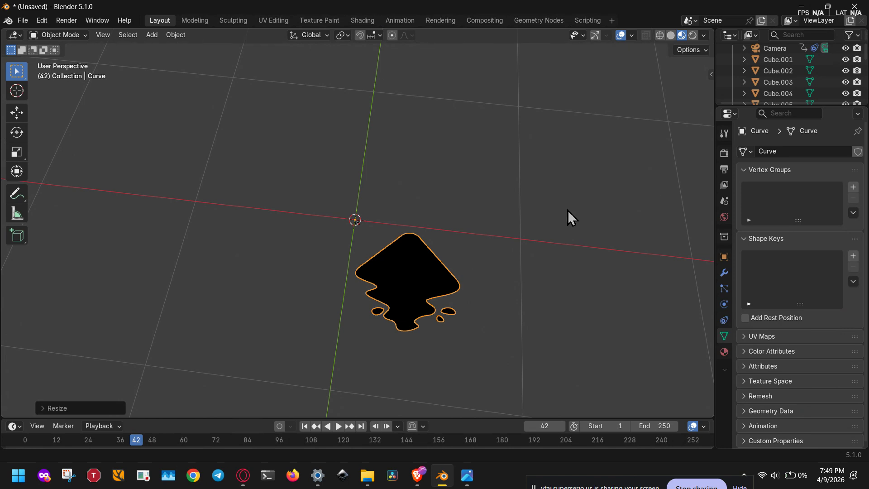
pyautogui.scroll(-4, 506, 210)
pyautogui.scroll(-2, 496, 210)
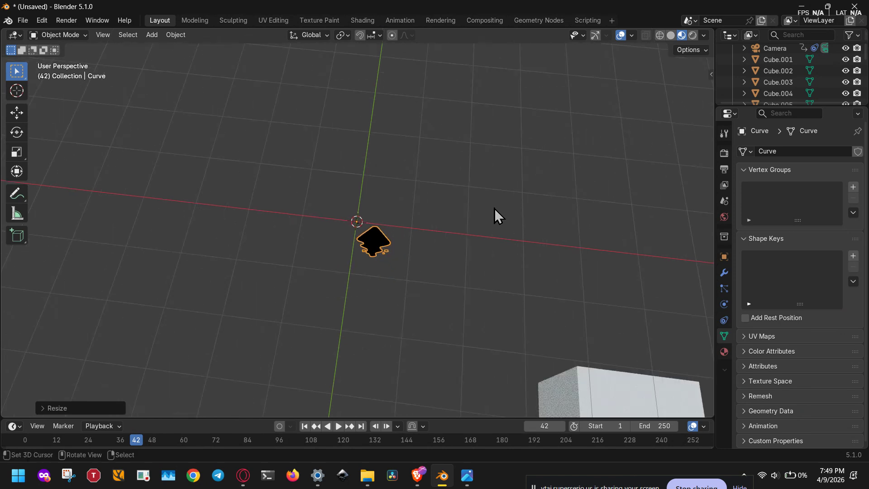
pyautogui.press('s')
pyautogui.click(624, 298)
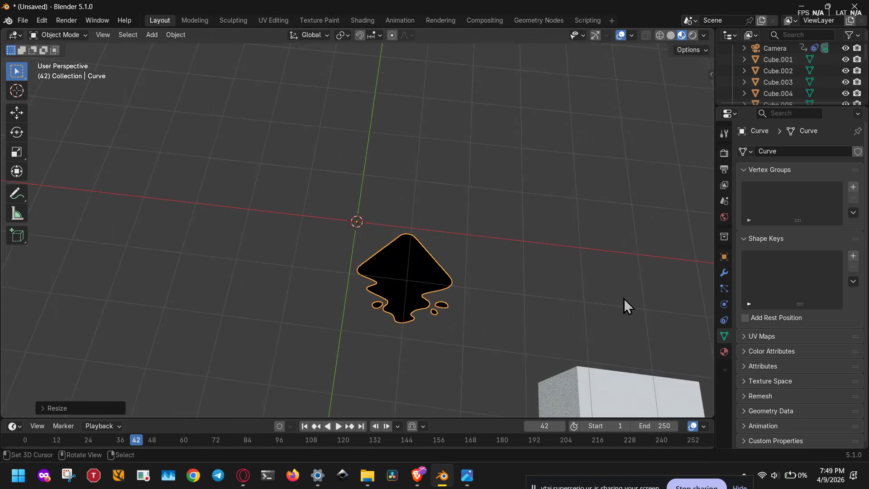
# Step: Look through the mesh's data properties for an extrusion setting, expanding Geometry Data, Animation, Remesh, Texture Space, Attributes, Color Attributes and UV Maps
pyautogui.click(722, 321)
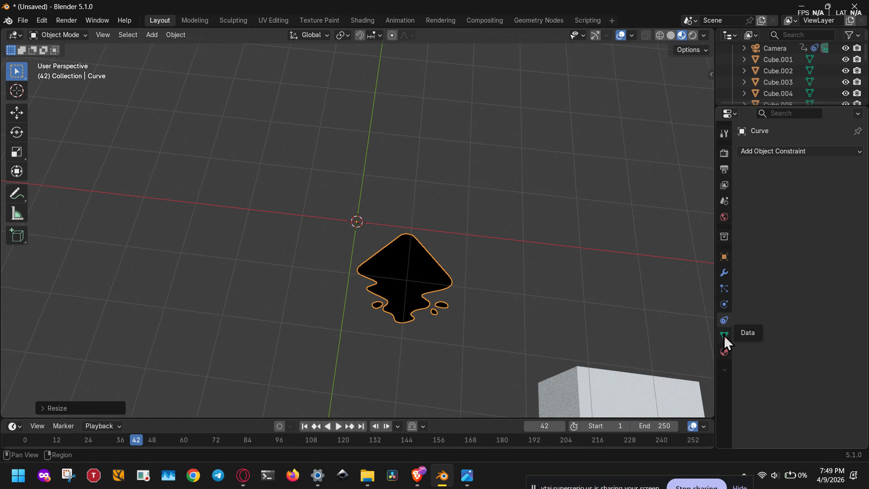
pyautogui.click(724, 334)
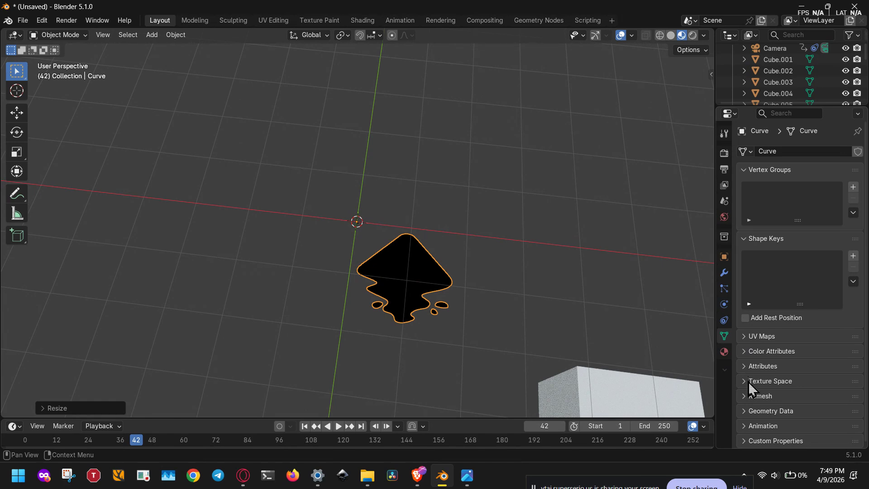
pyautogui.click(746, 412)
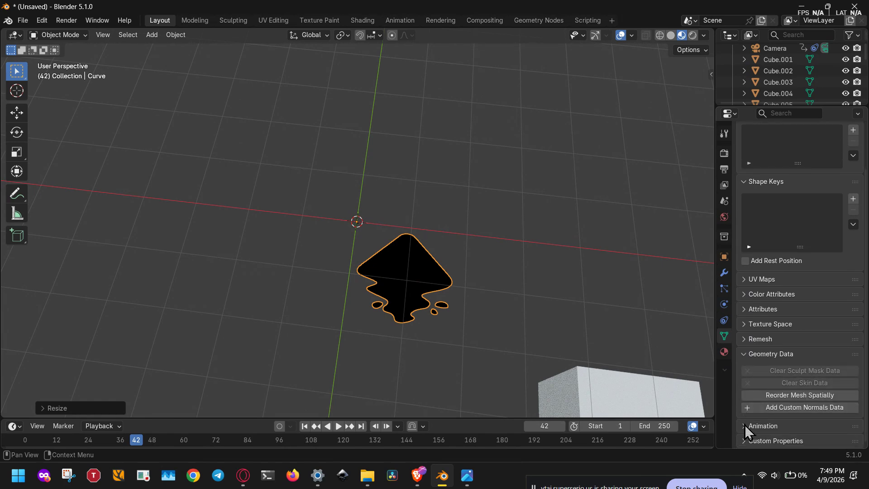
pyautogui.click(745, 425)
pyautogui.click(748, 303)
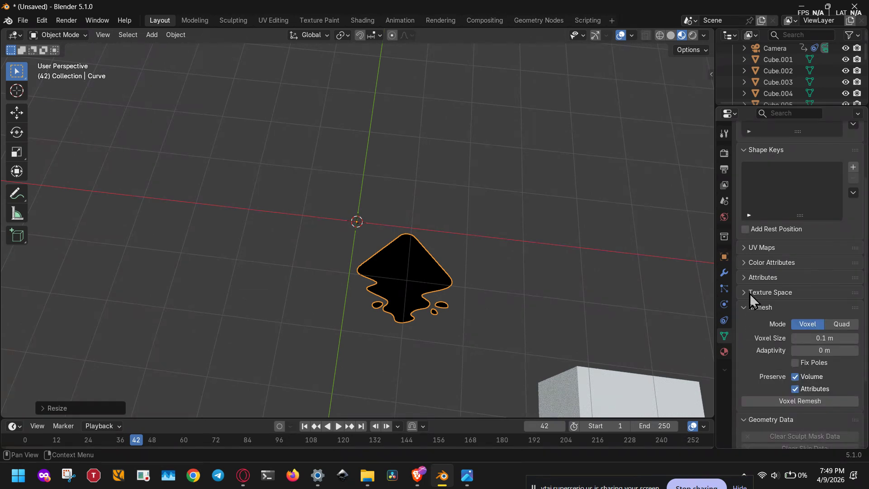
pyautogui.click(751, 292)
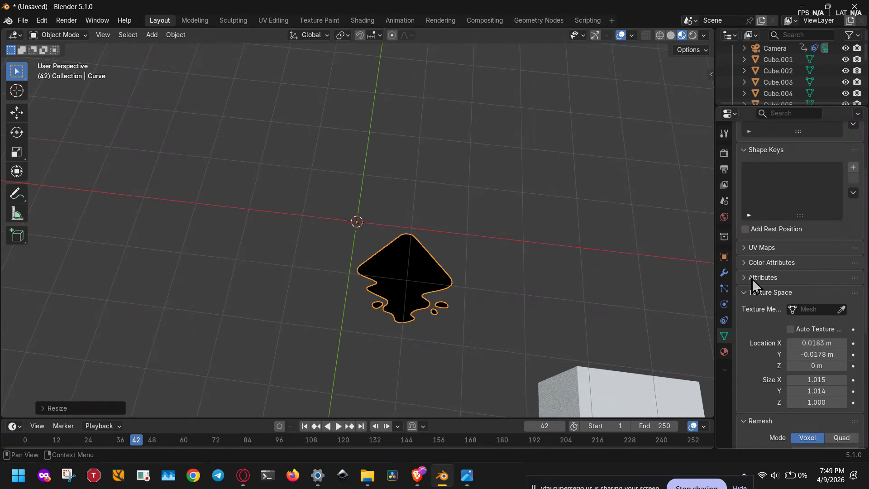
pyautogui.click(751, 277)
pyautogui.click(753, 263)
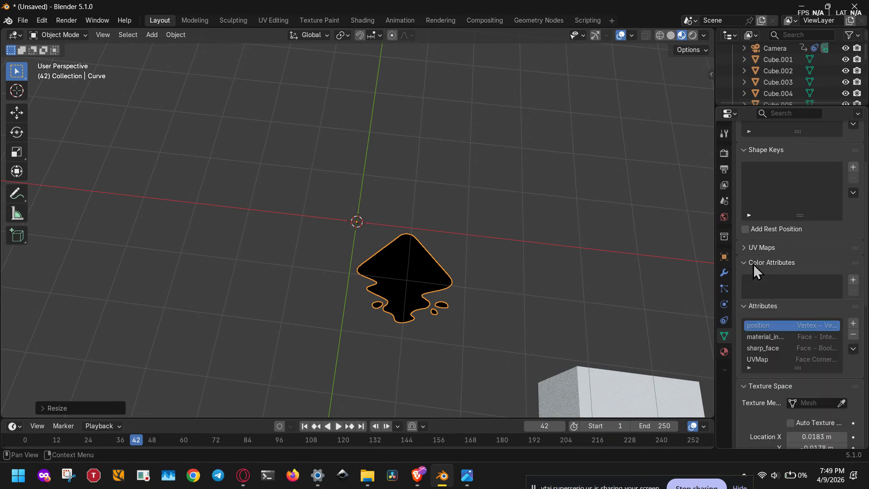
pyautogui.click(754, 248)
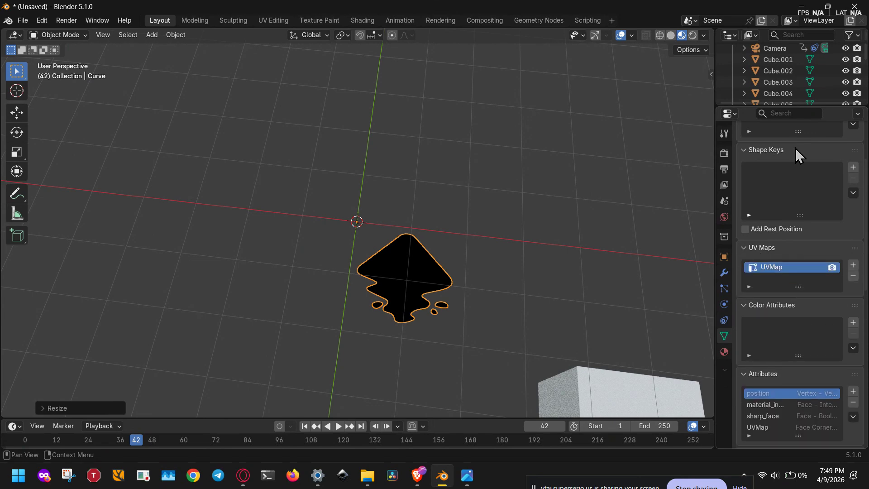
# Step: Search the mesh's properties for "extr", and clear the search filter
pyautogui.scroll(4, 793, 136)
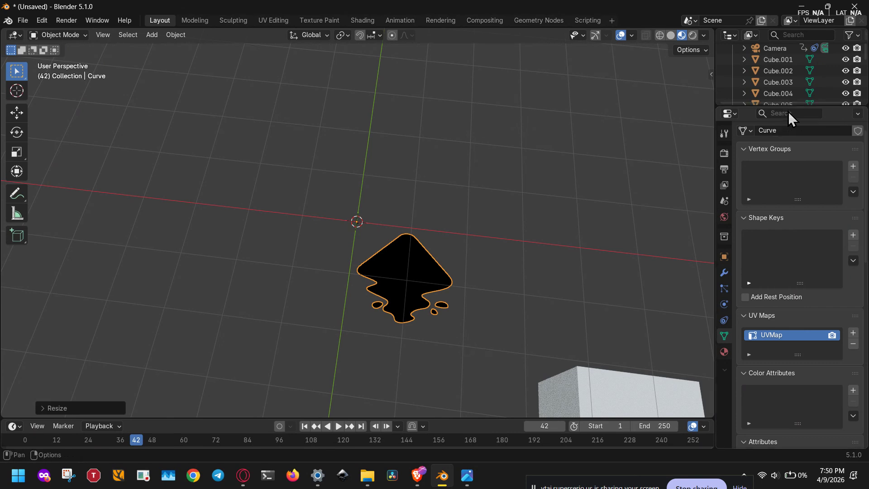
pyautogui.click(788, 112)
pyautogui.write('extr')
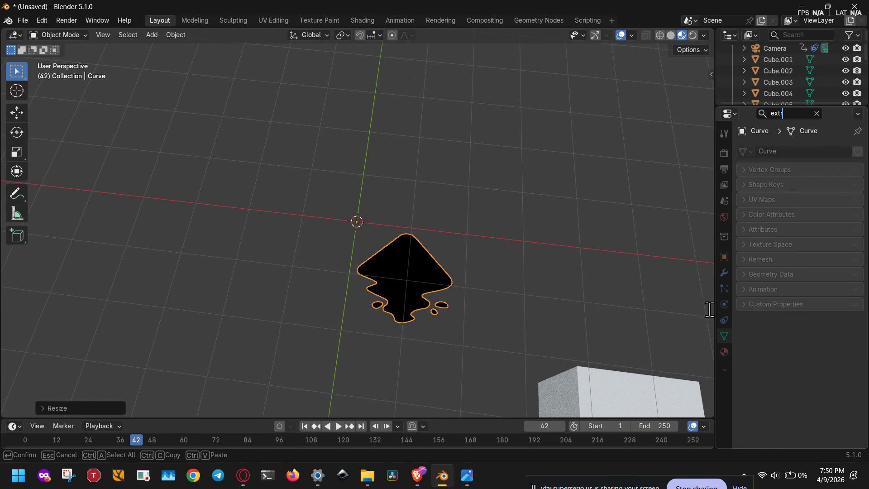
pyautogui.click(815, 113)
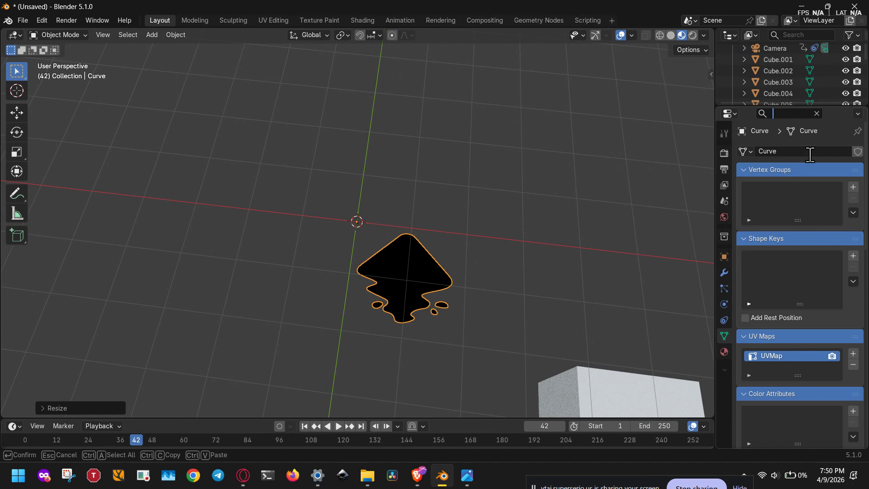
pyautogui.click(818, 113)
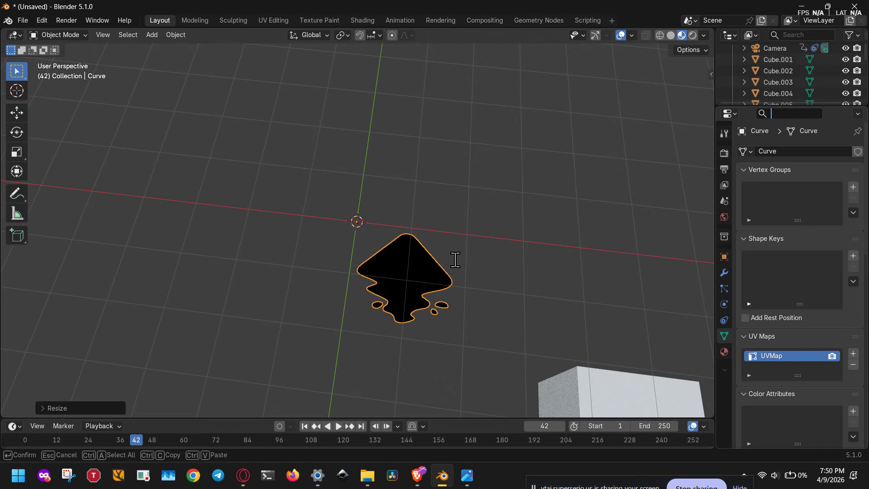
pyautogui.press('Escape')
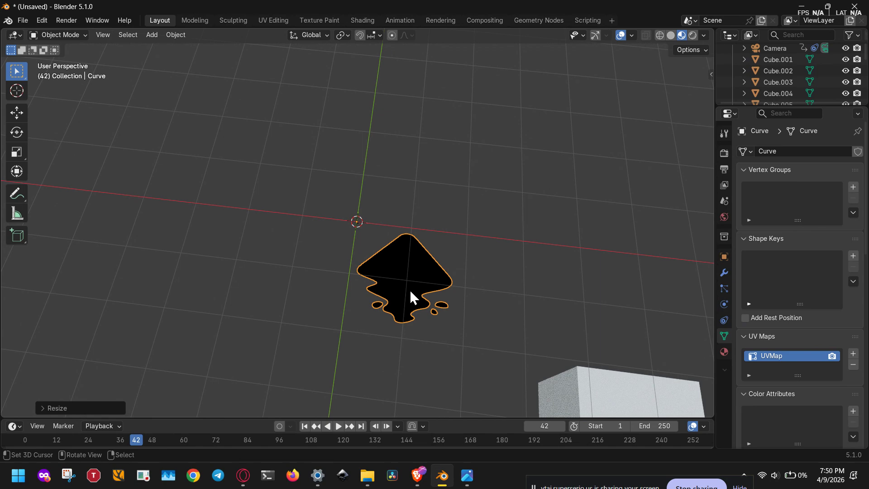
# Step: Collapse the expanded sections of the mesh's data properties, from Vertex Groups down to Geometry Data
pyautogui.moveTo(412, 289); pyautogui.dragTo(358, 242, button='middle')
pyautogui.scroll(4, 410, 249)
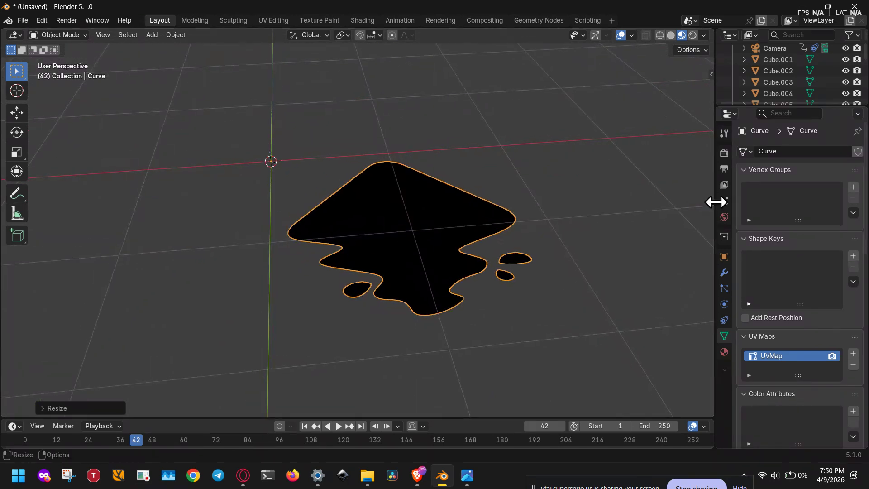
pyautogui.click(744, 170)
pyautogui.click(743, 186)
pyautogui.click(742, 199)
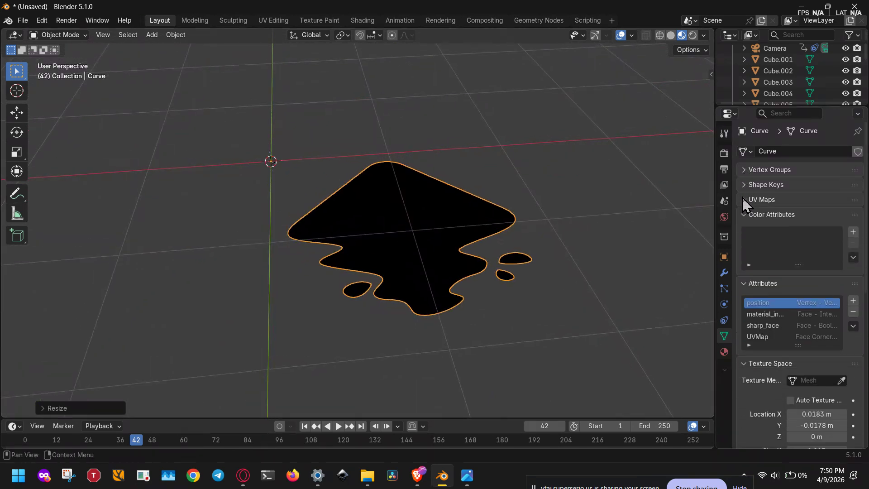
pyautogui.click(742, 213)
pyautogui.click(741, 229)
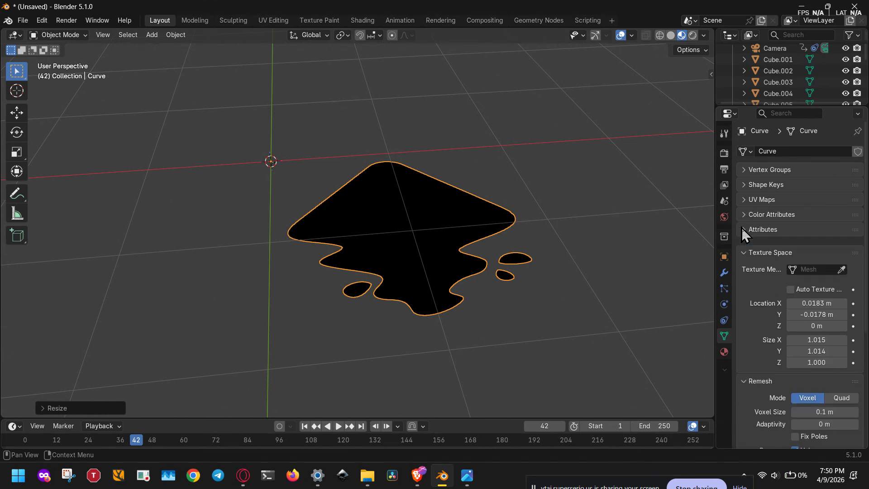
pyautogui.click(743, 245)
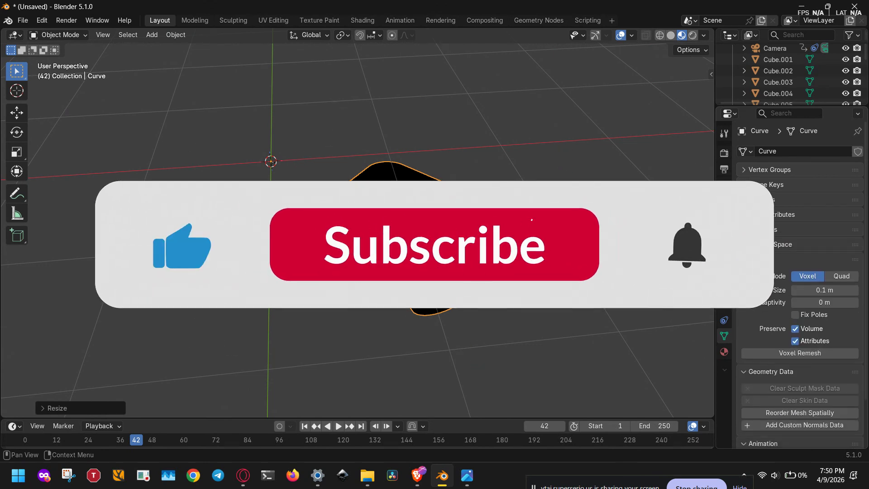
pyautogui.click(743, 259)
pyautogui.click(743, 275)
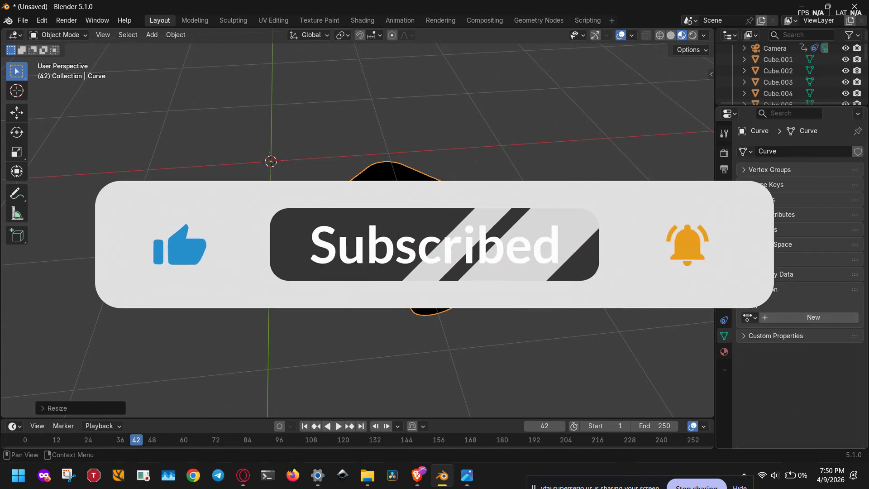